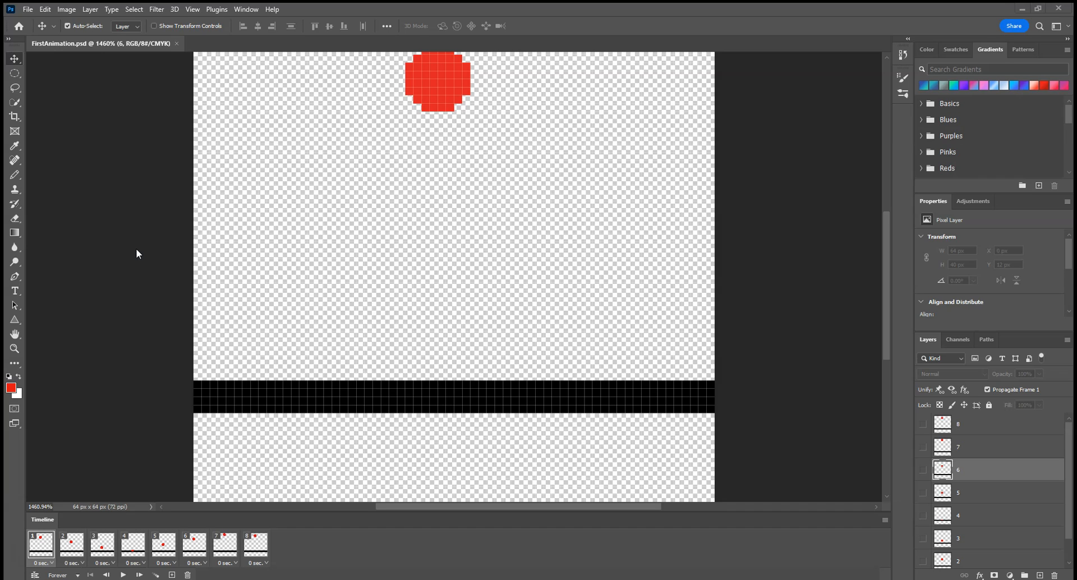
Preview the bouncing ball animation, stop playback and return to the first frame
click(123, 575)
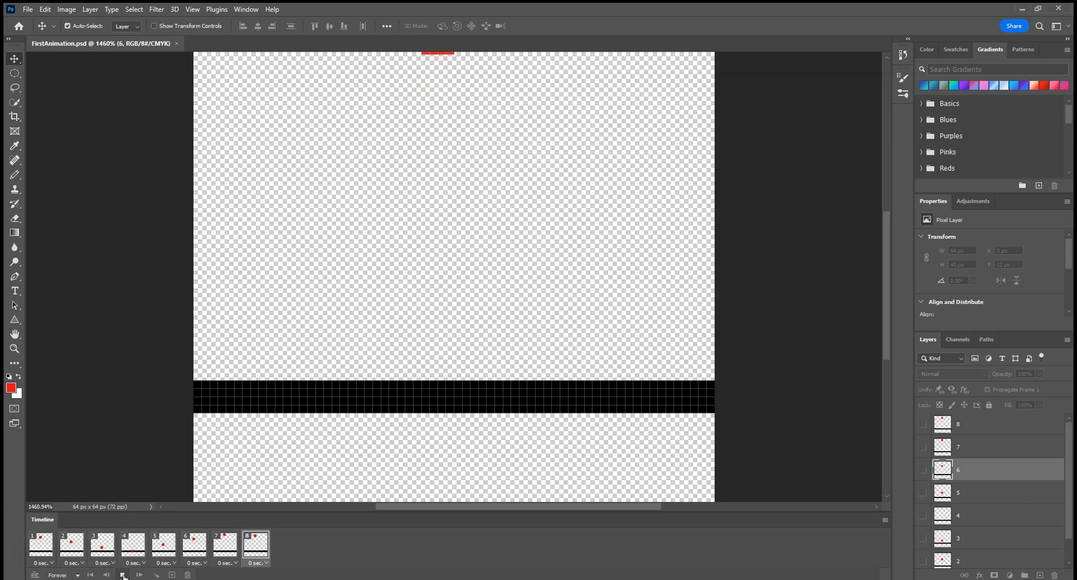
click(123, 574)
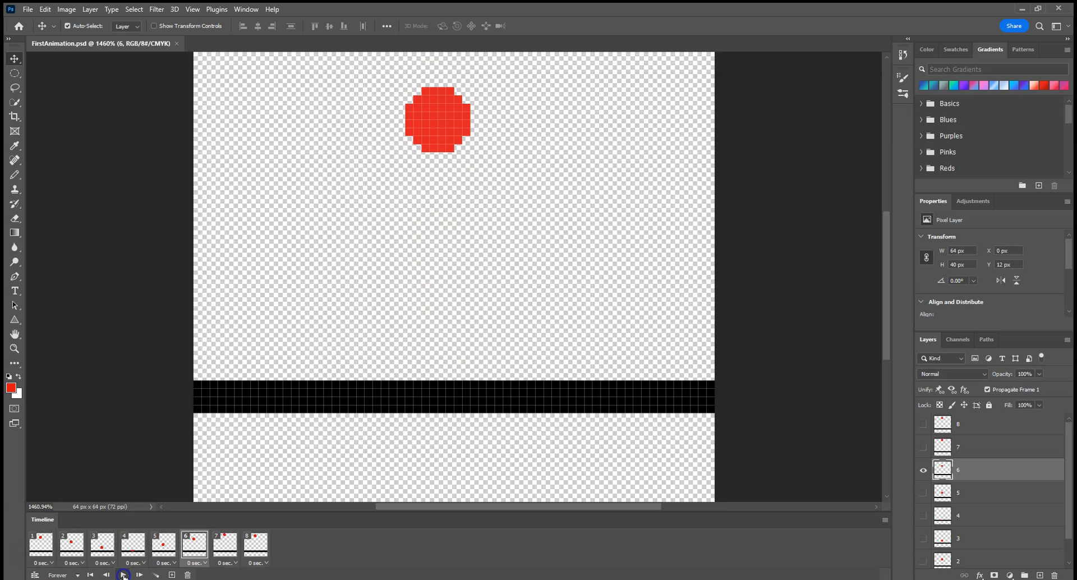
click(42, 544)
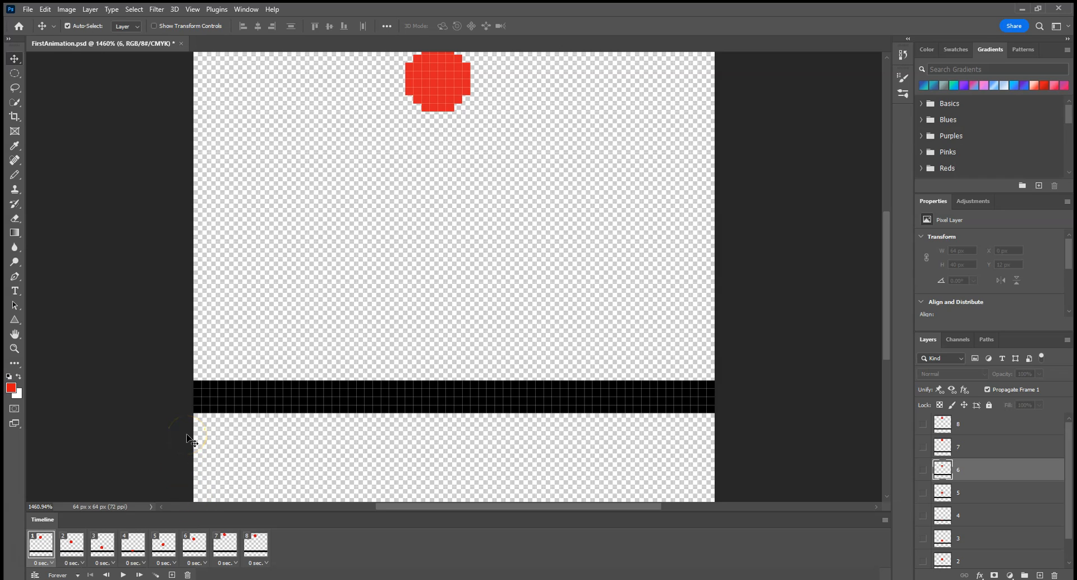
Hide the Timeline panel and display it again
click(243, 10)
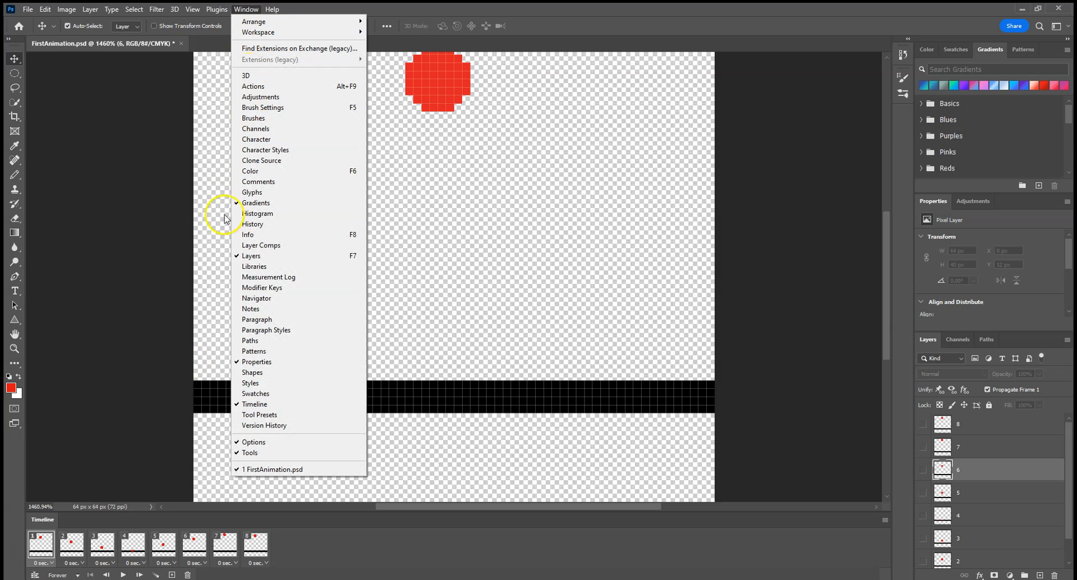
click(254, 404)
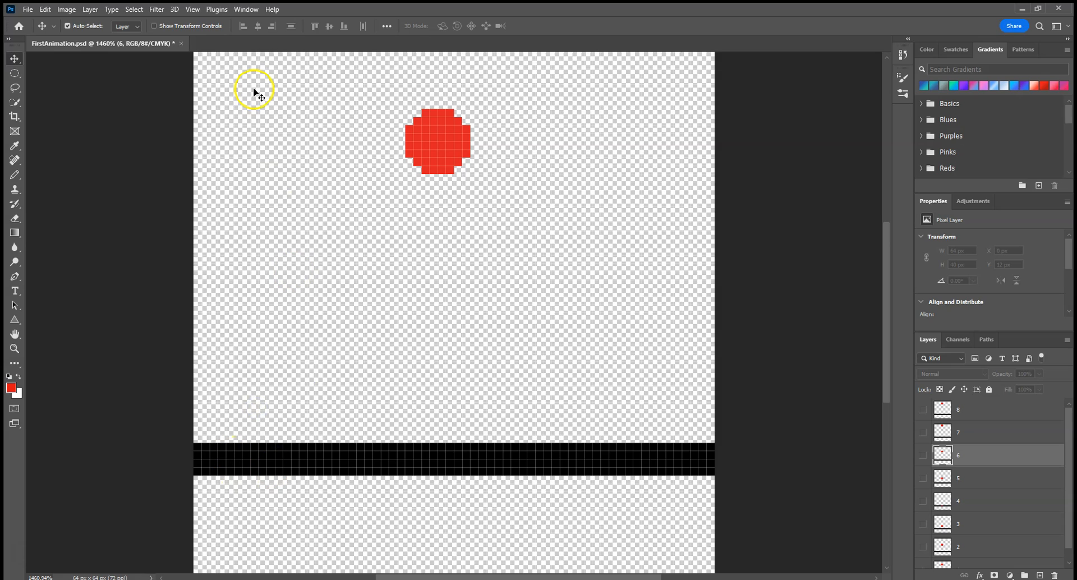
click(245, 10)
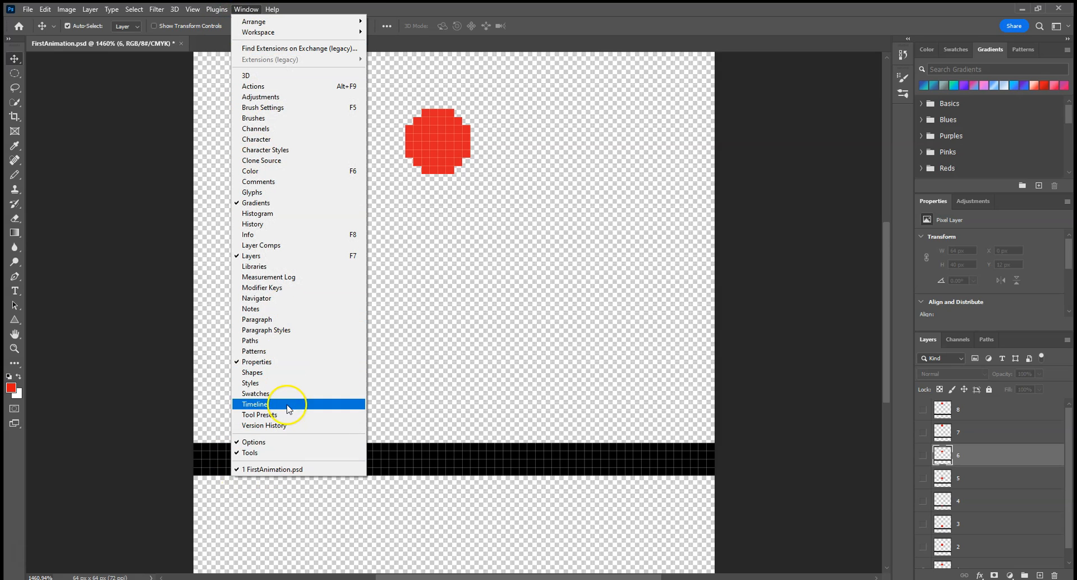
click(289, 409)
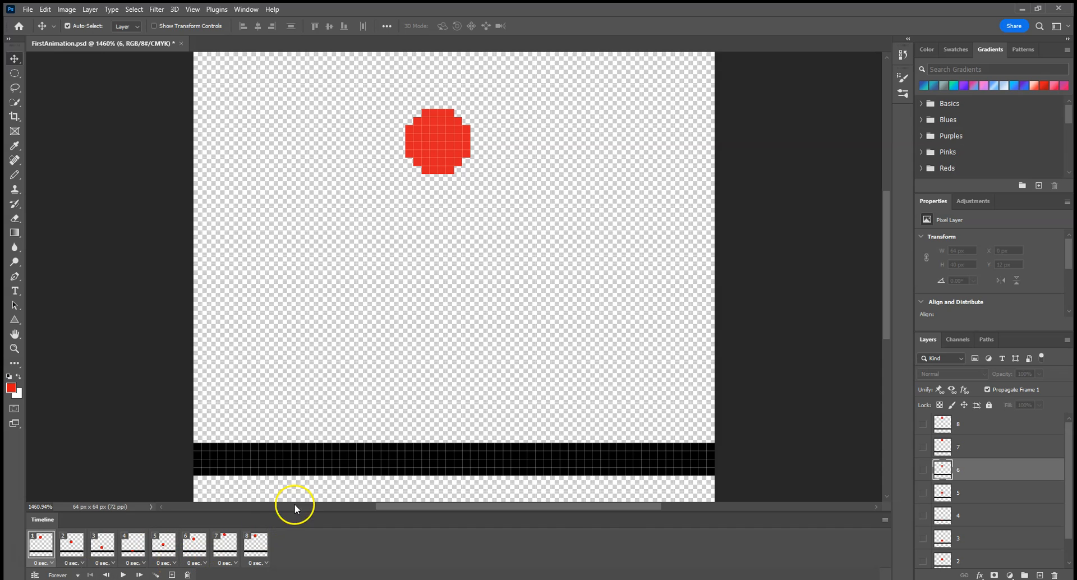
Look through the numbered layer stack and select layer 4
scroll(1035, 483, down, 2)
scroll(1035, 483, up, 2)
drag(1068, 466, 1069, 515)
scroll(974, 555, up, 1)
click(974, 537)
click(976, 514)
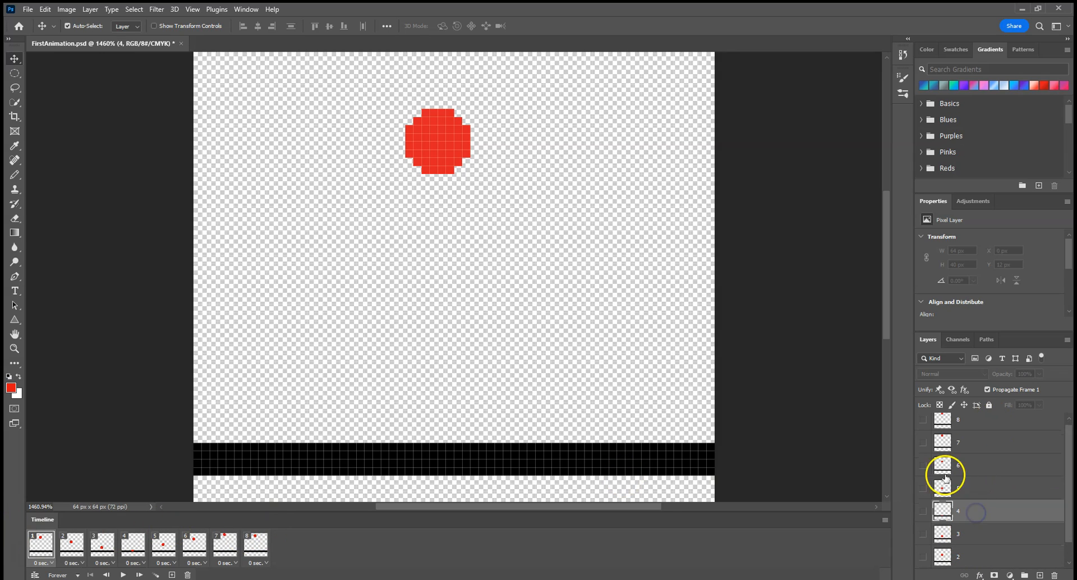
View animation frames 2 through 8 one at a time, and return to frame 1
click(74, 540)
click(102, 541)
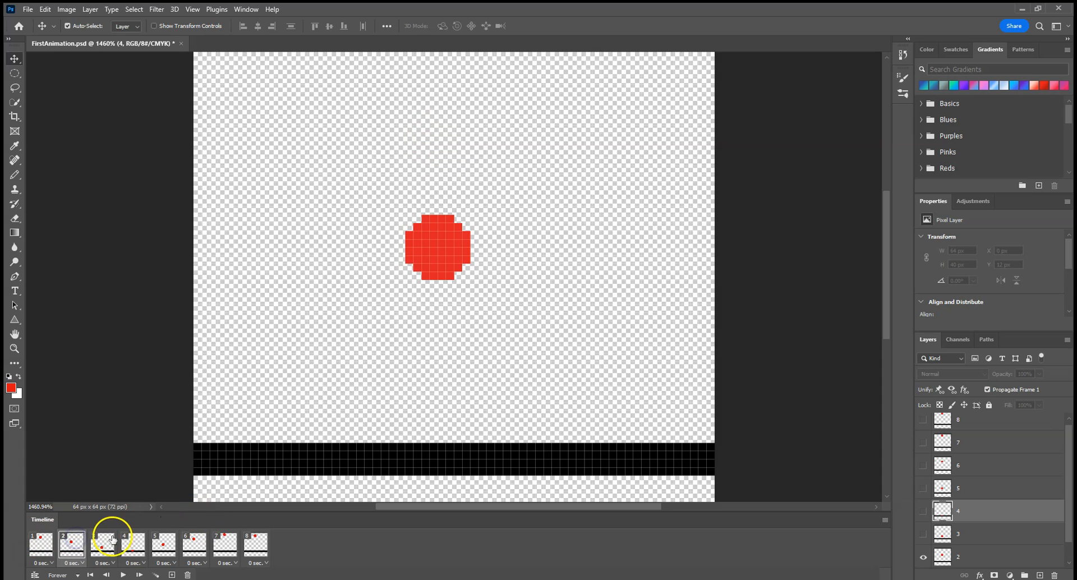
click(133, 542)
click(163, 542)
click(196, 540)
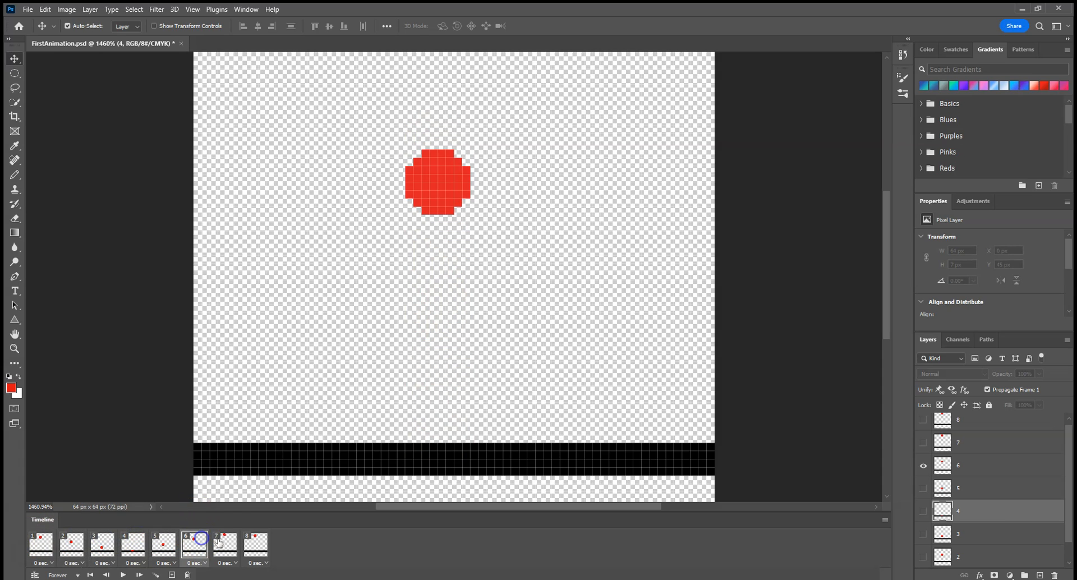
click(224, 541)
click(255, 541)
click(45, 537)
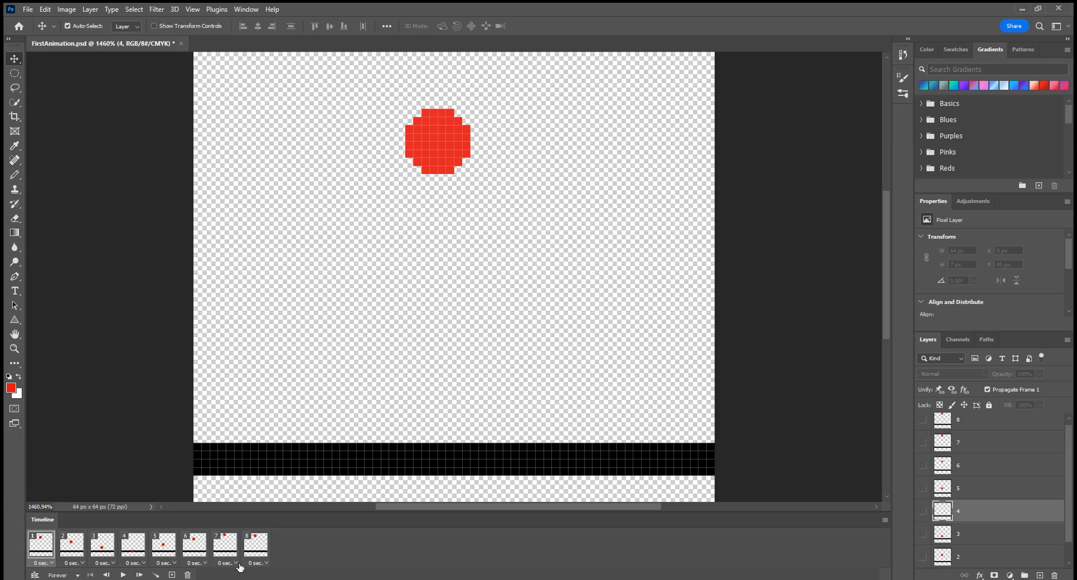
Step forward through the animation to frame 5 using the playback controls, and return to the first frame
click(138, 575)
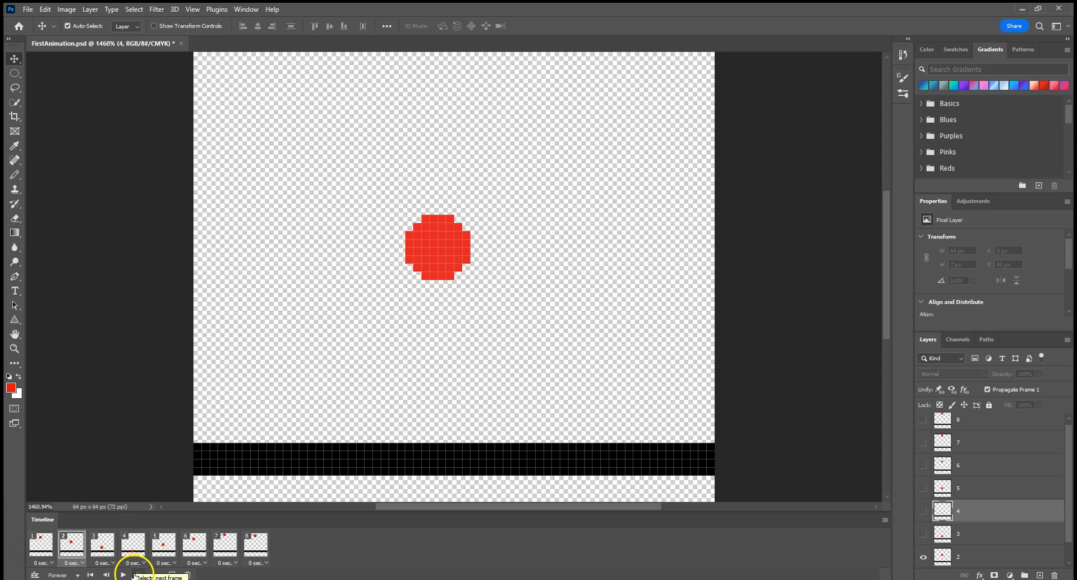
click(92, 575)
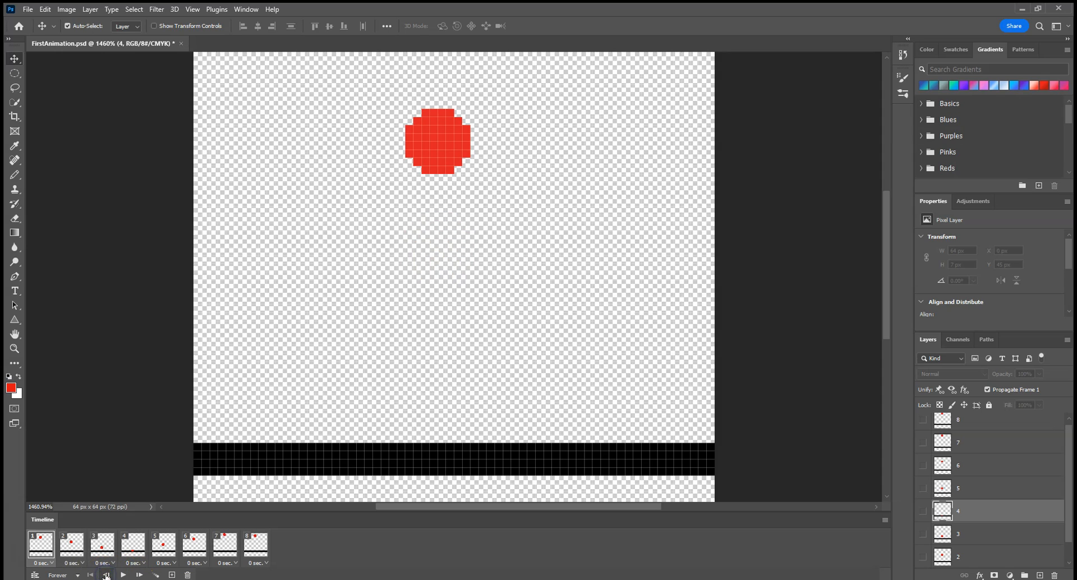
click(139, 575)
click(139, 575)
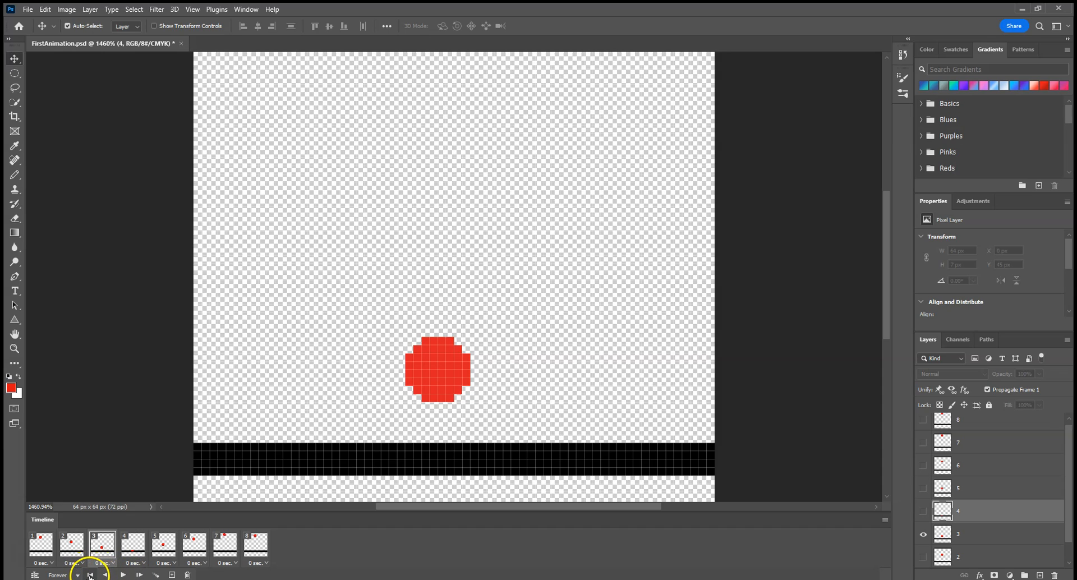
click(139, 575)
click(139, 575)
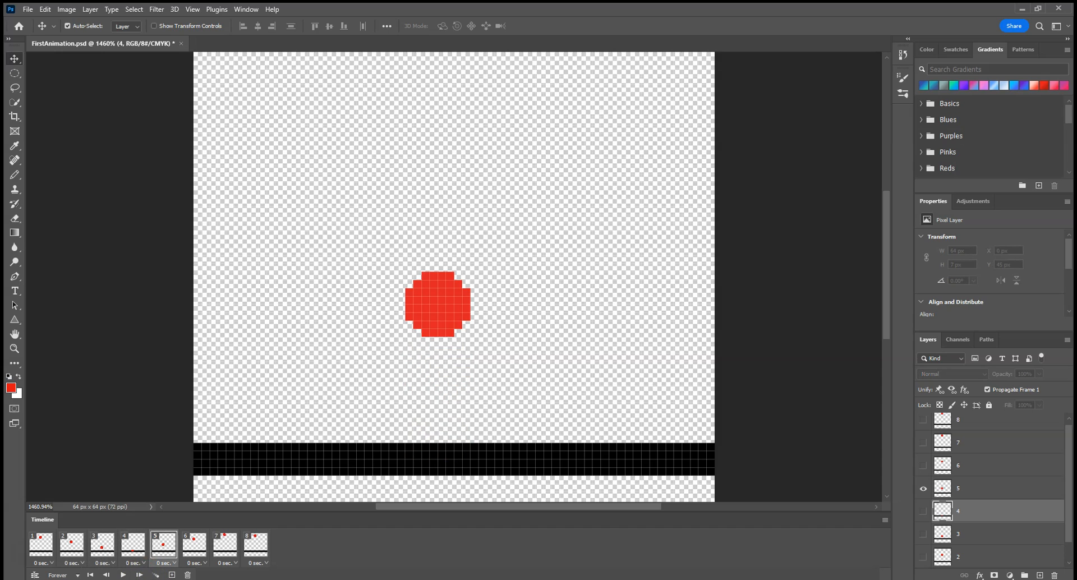
click(89, 575)
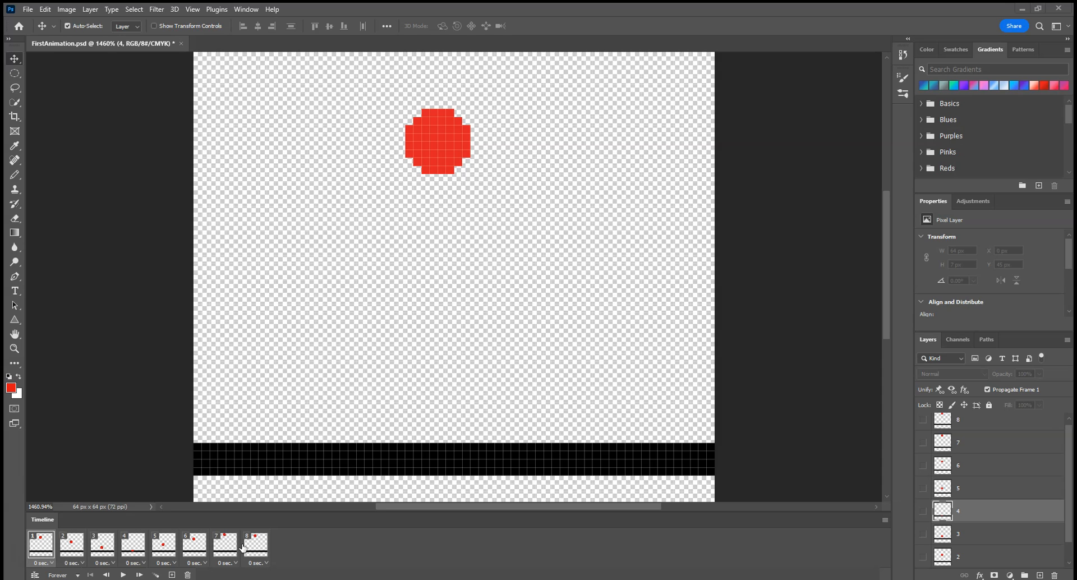
Inspect the GIF looping options in Save for Web (Legacy), leaving Forever selected, and cancel the export
click(29, 9)
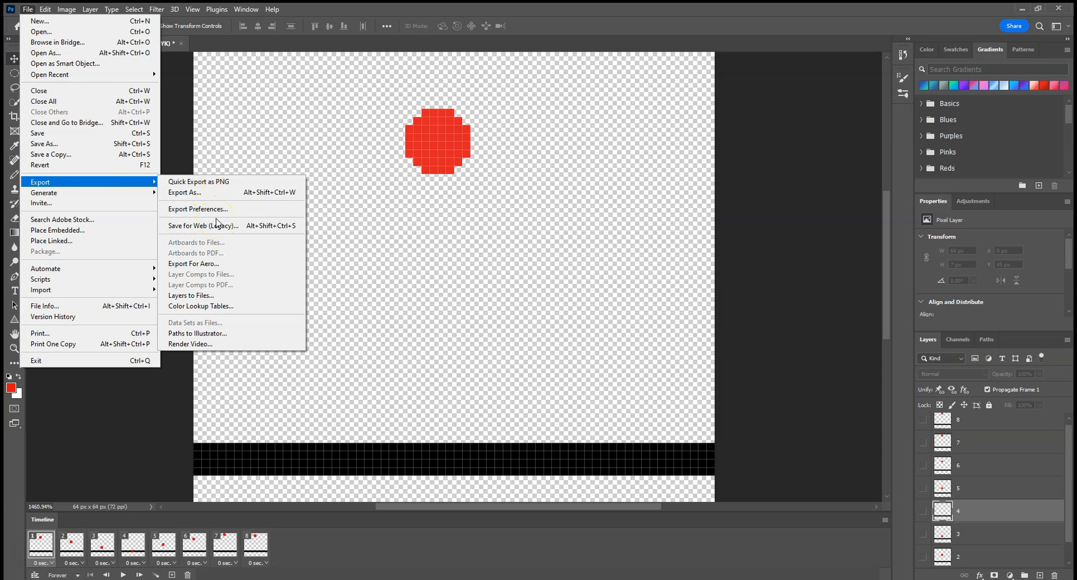
click(217, 225)
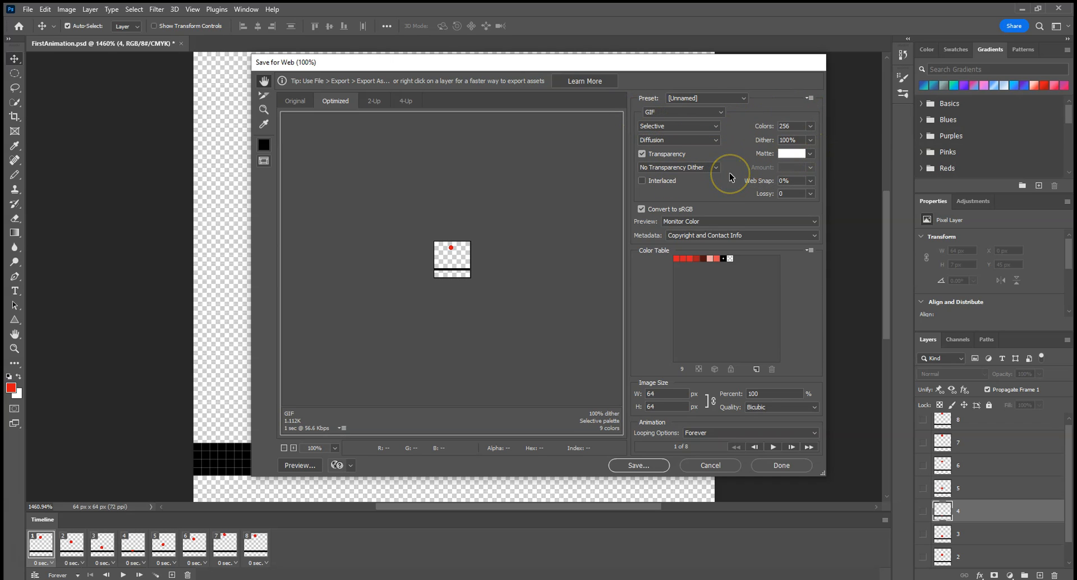
click(696, 433)
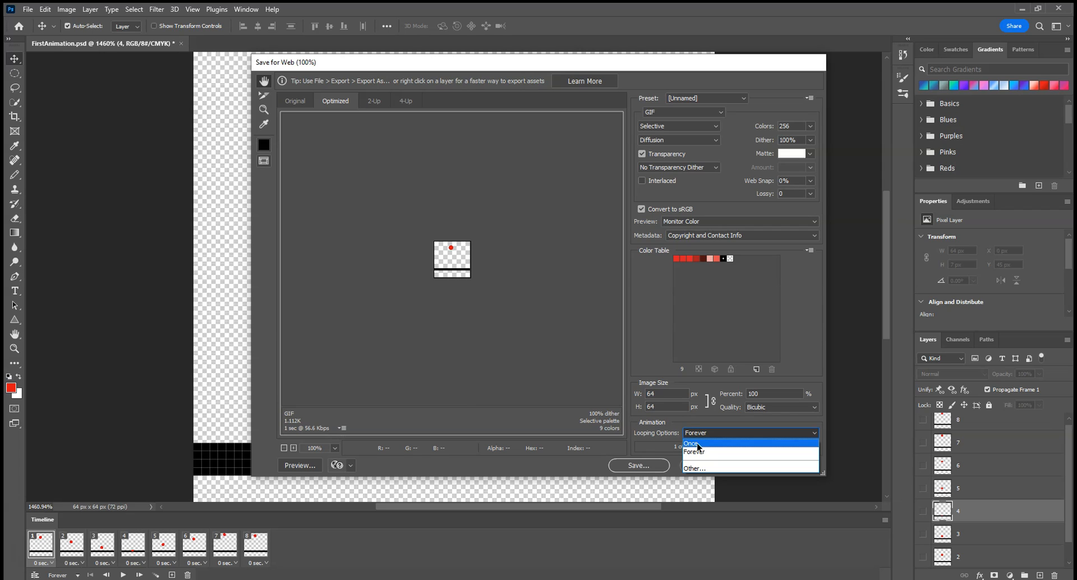
click(701, 458)
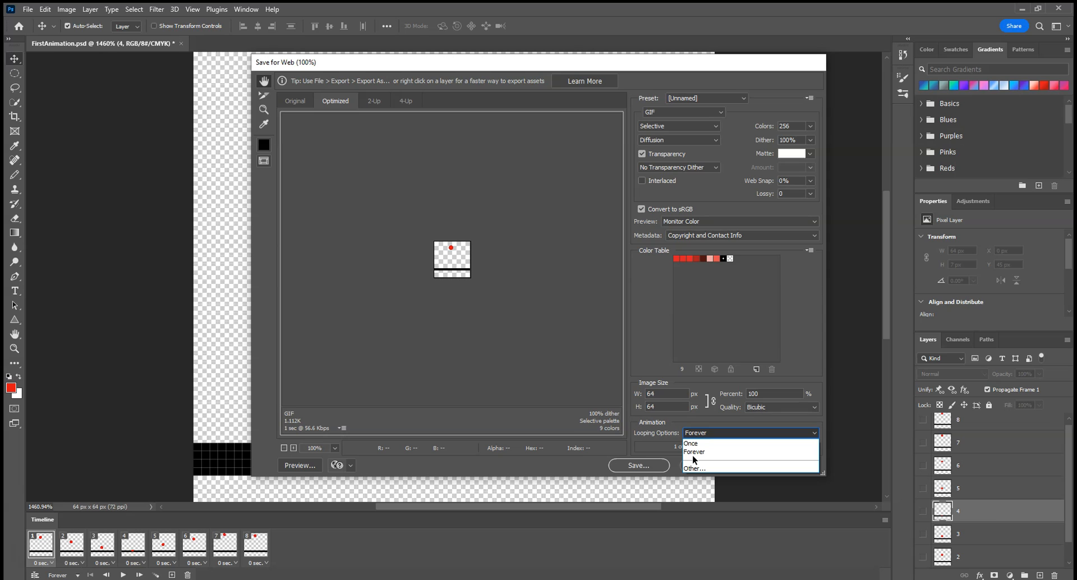
click(725, 426)
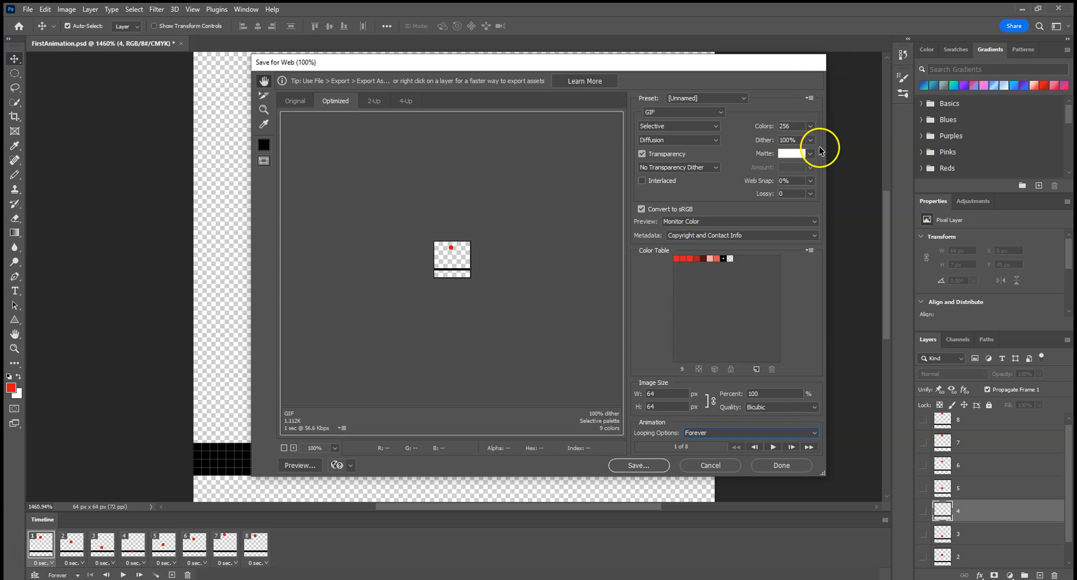
click(710, 468)
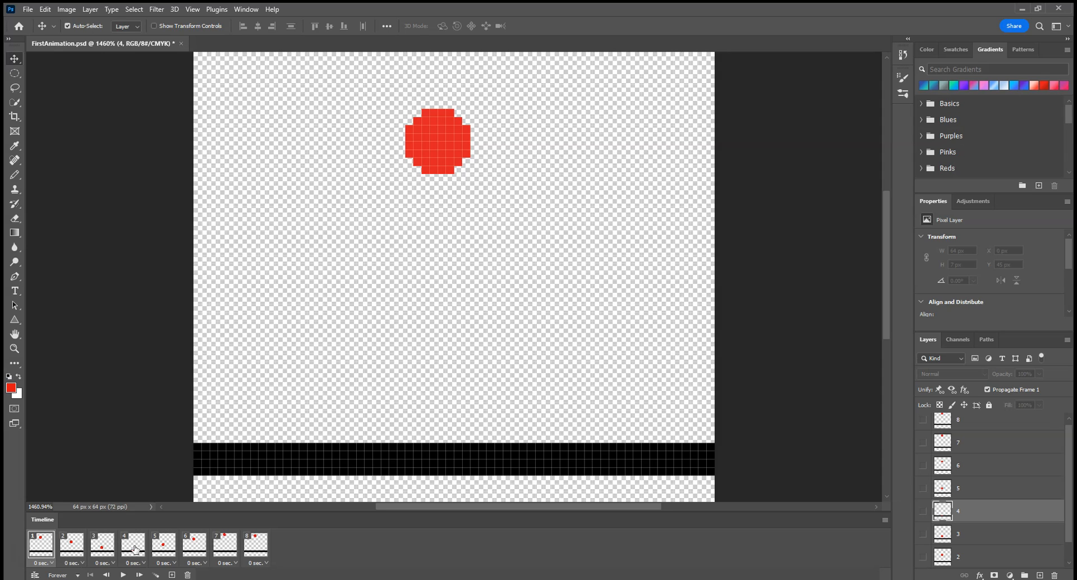
Play the animation from the first frame
click(125, 575)
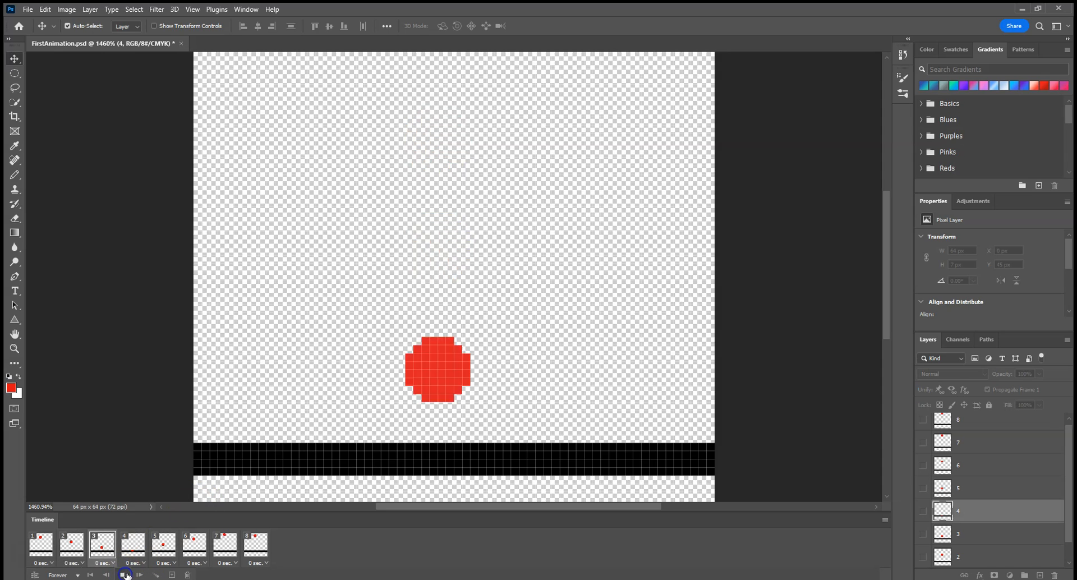